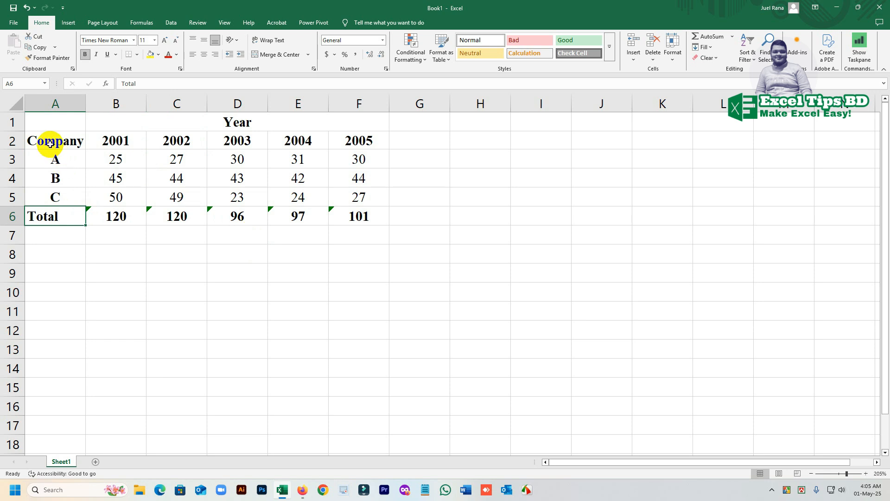
Step: Insert a Clustered Column chart of A2:F6 with the years as categories, and place it beside the data table
drag(51, 142, 354, 204)
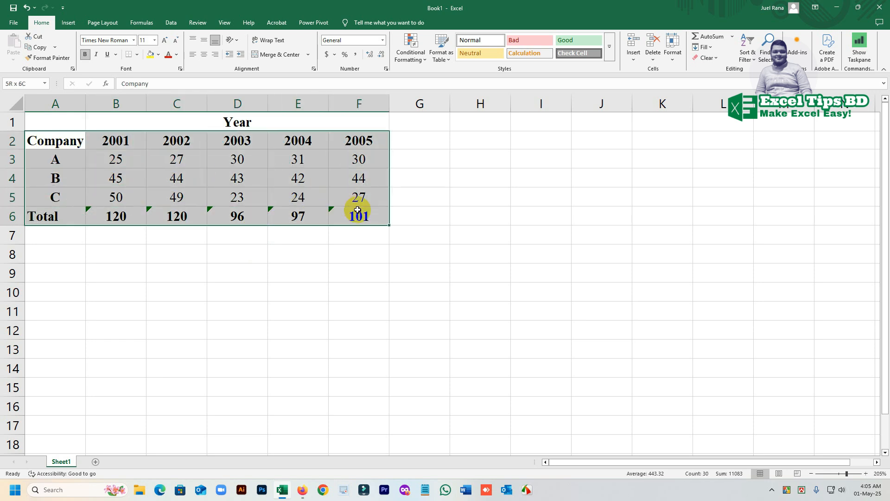
click(68, 23)
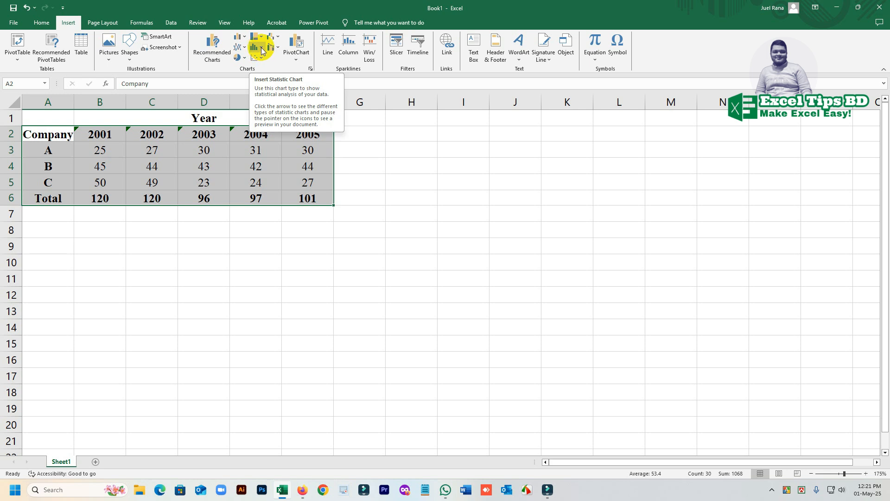
click(262, 48)
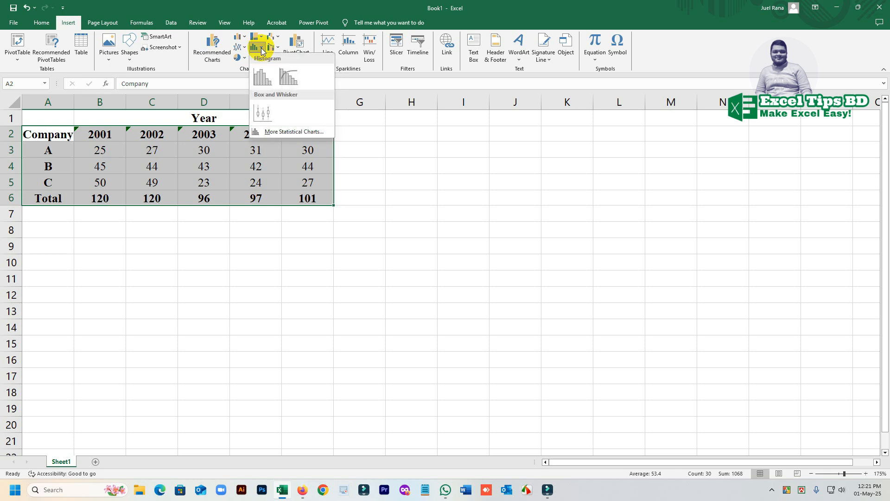
click(293, 133)
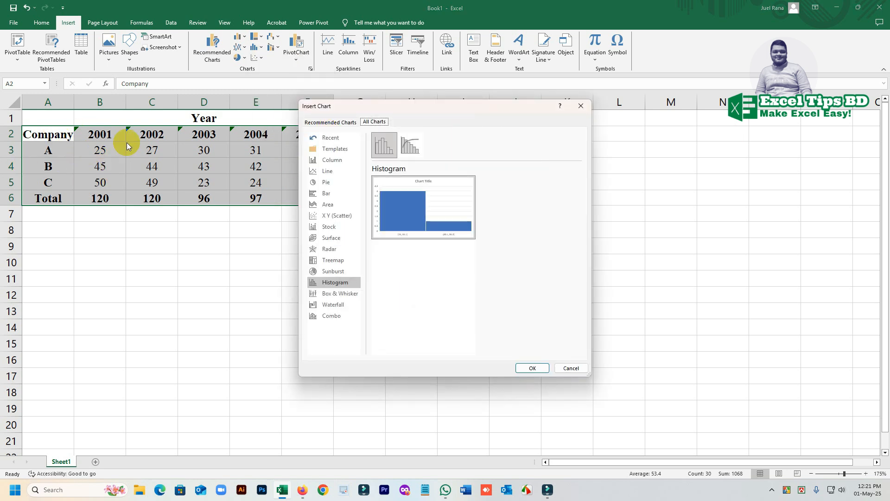
click(332, 160)
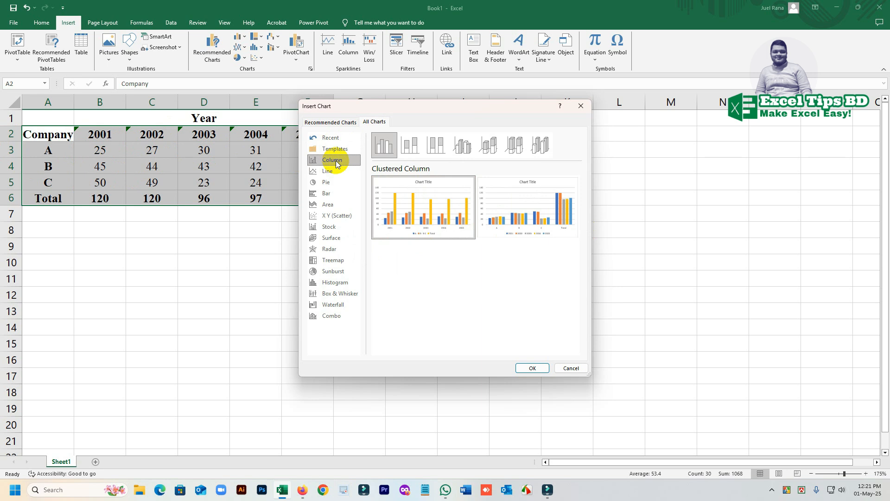
mouse_move(424, 213)
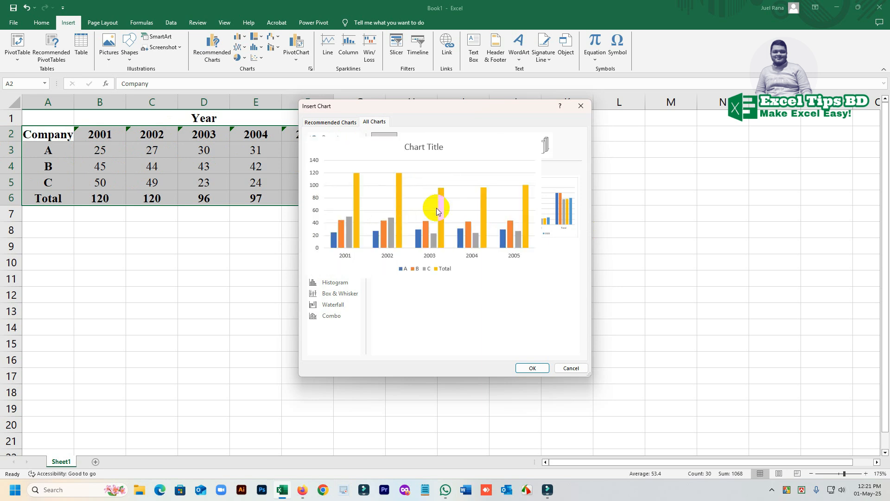
click(528, 367)
drag(586, 263, 705, 246)
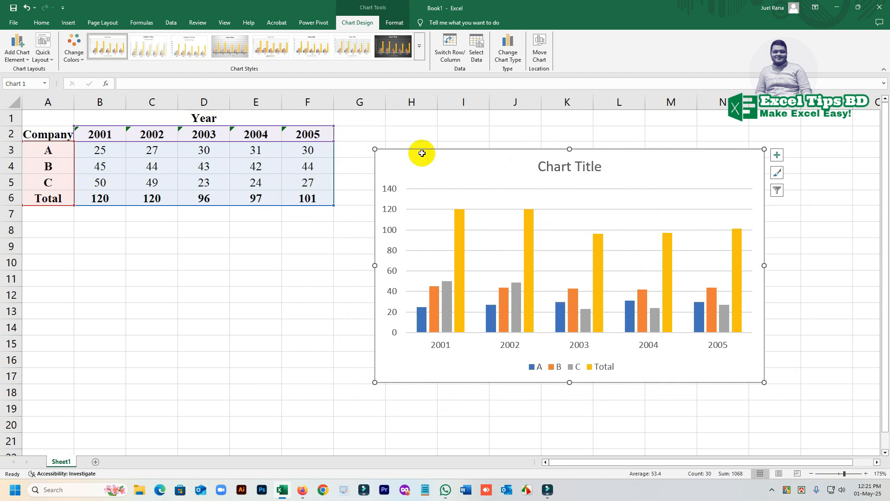
click(341, 289)
click(516, 172)
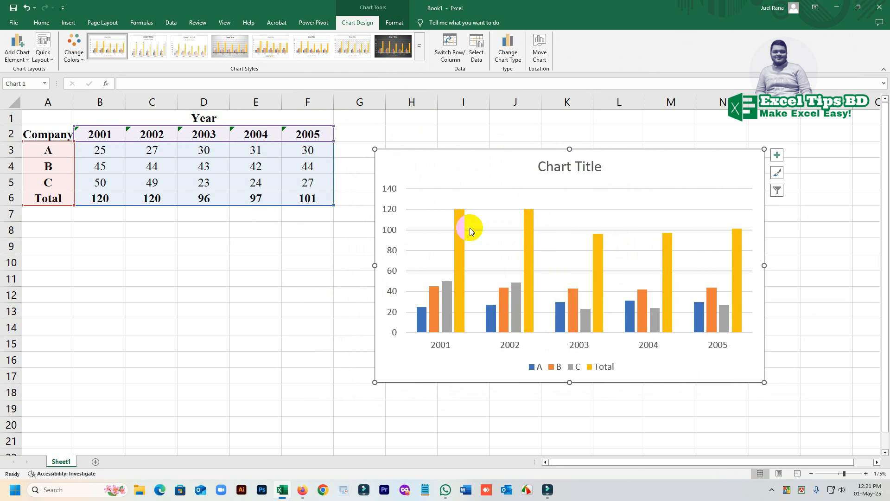
click(419, 51)
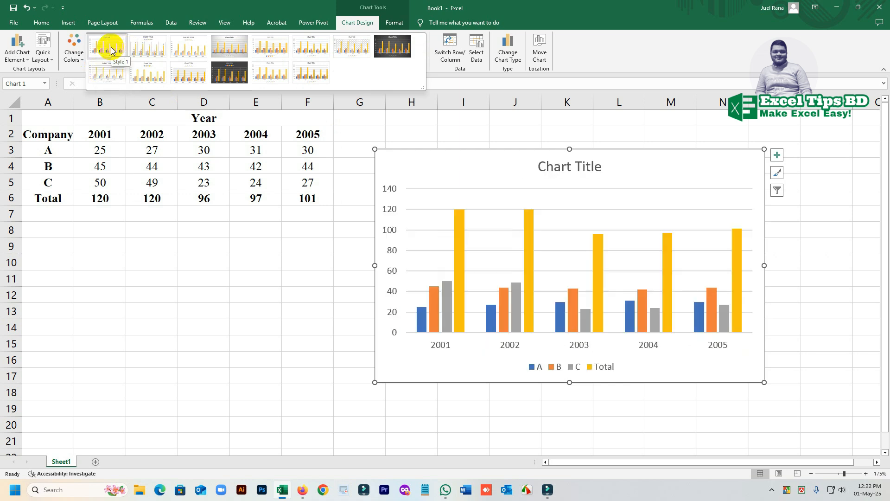
click(315, 277)
click(577, 185)
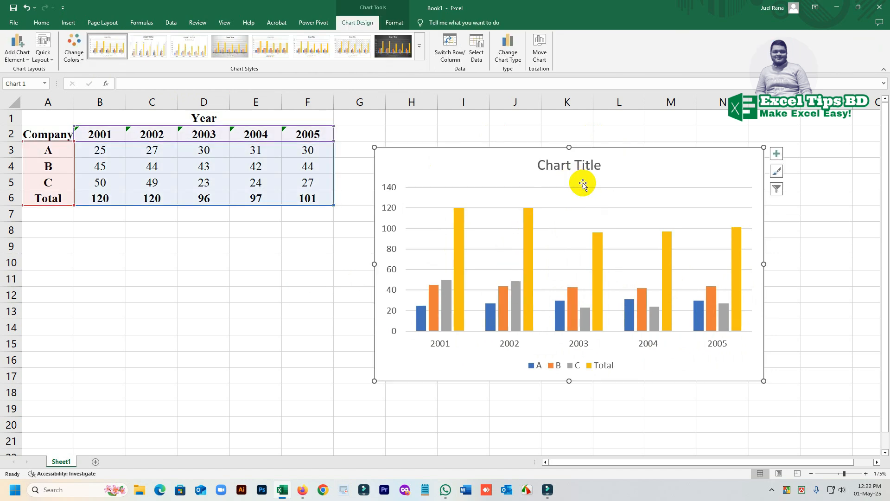
Step: Replace the chart title text with "Year Wise Production"
click(574, 176)
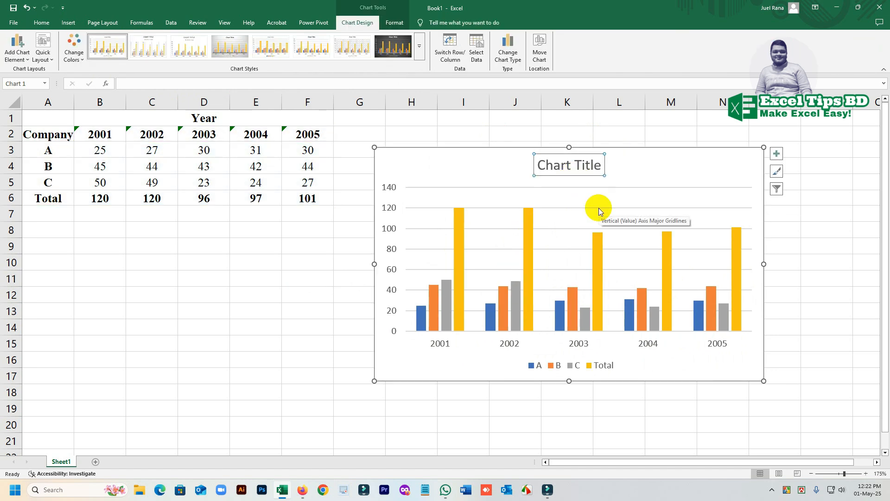
click(41, 22)
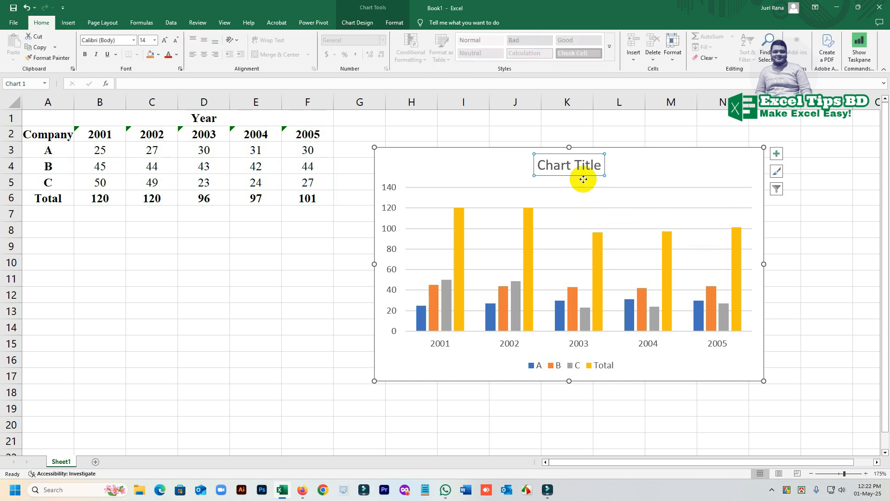
click(580, 164)
triple_click(579, 164)
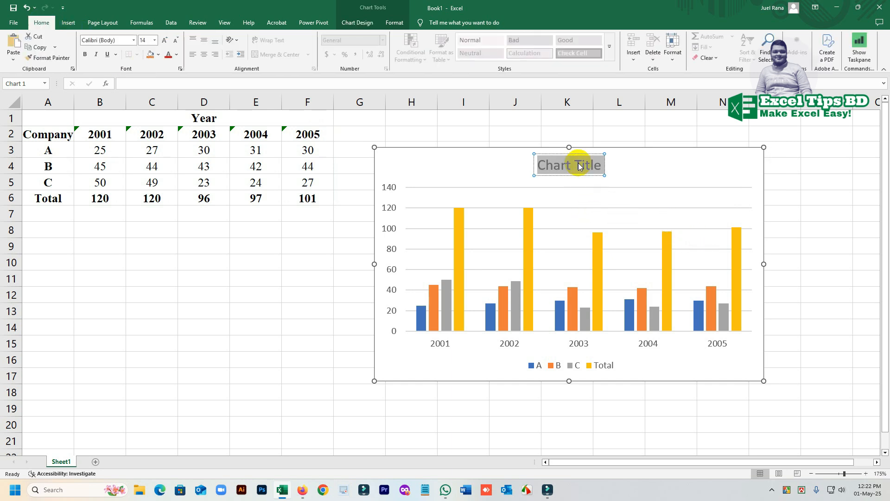
key(BackSpace)
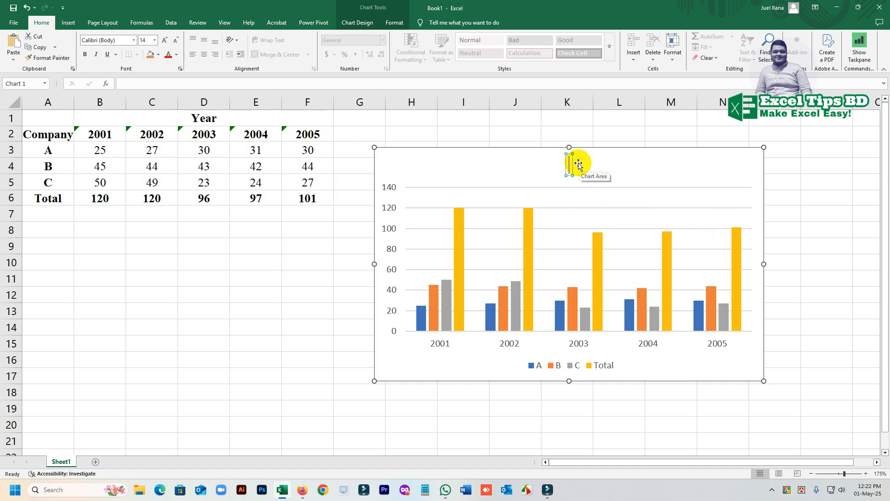
text(Year Wise Production)
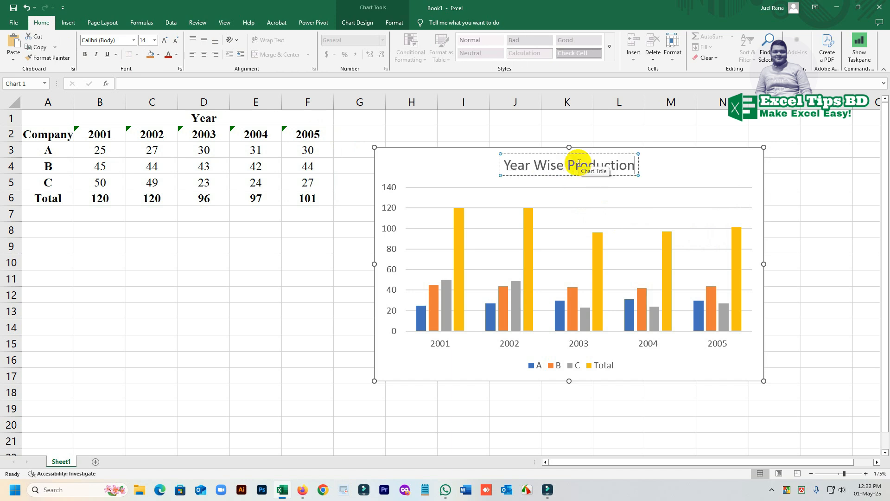
click(319, 280)
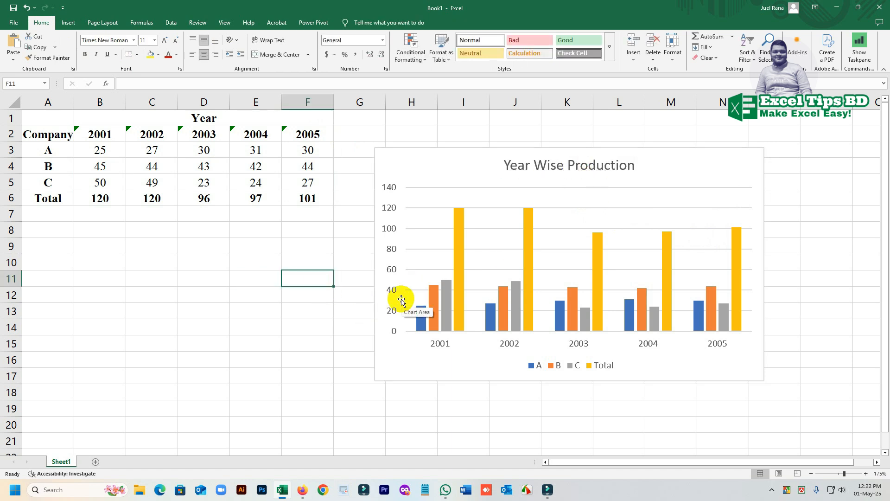
click(664, 180)
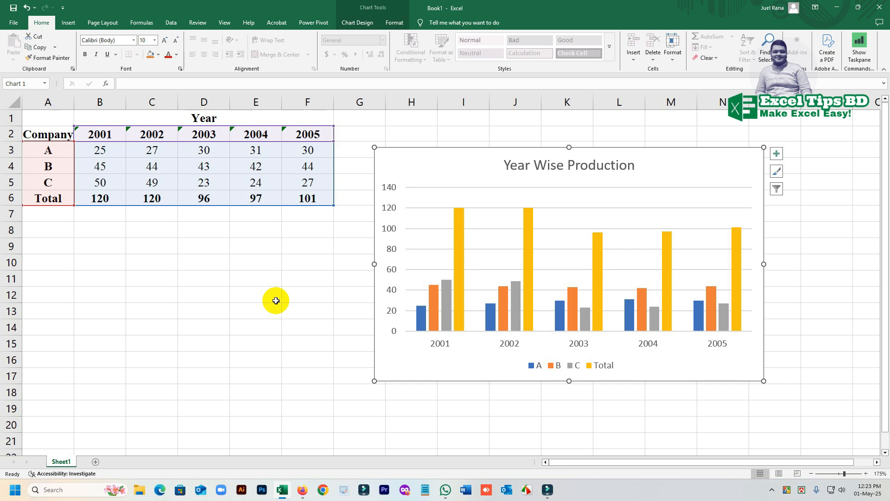
click(293, 305)
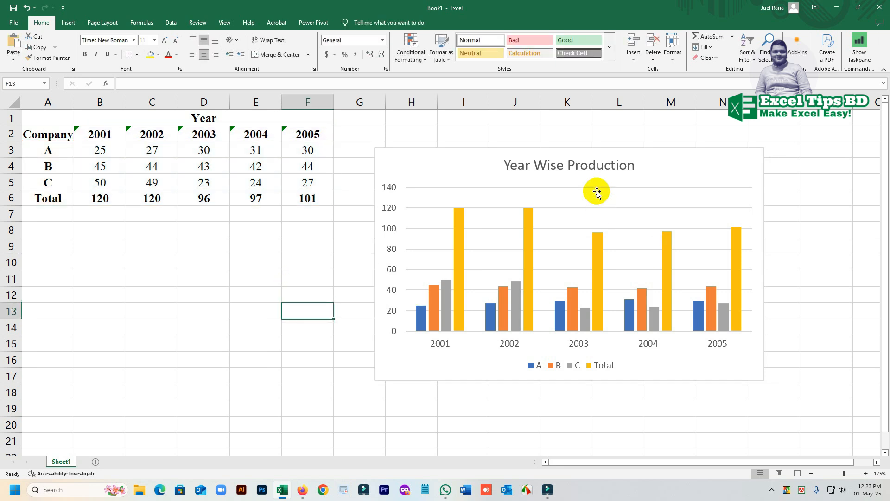
Step: Add axis titles to both the vertical and horizontal axes of the production chart
click(612, 183)
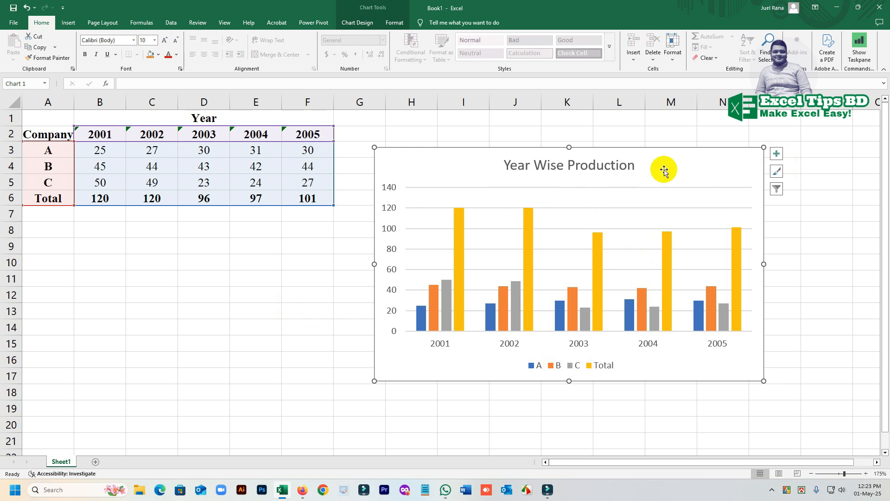
click(777, 154)
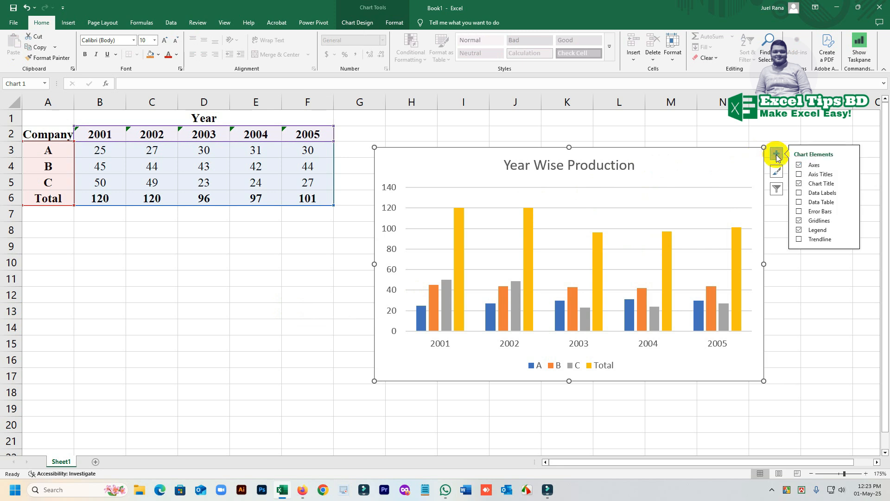
click(800, 175)
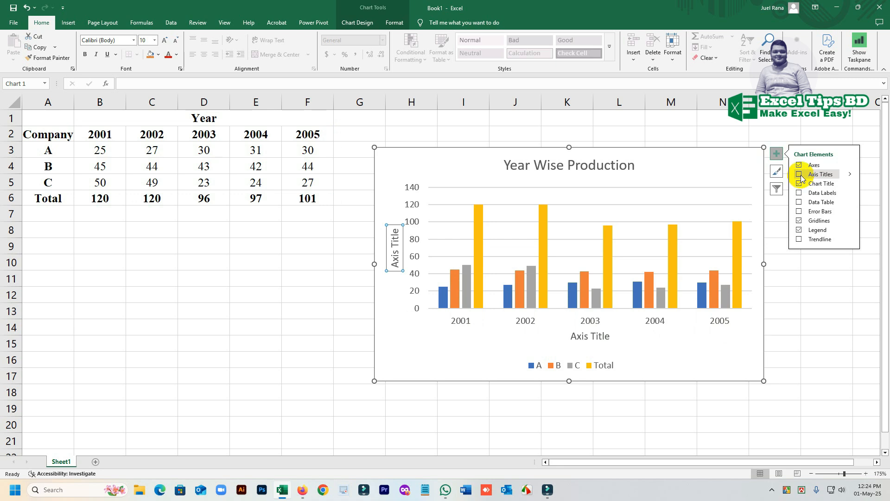
click(297, 289)
Step: Change the vertical axis title to "Production Unit"
click(397, 247)
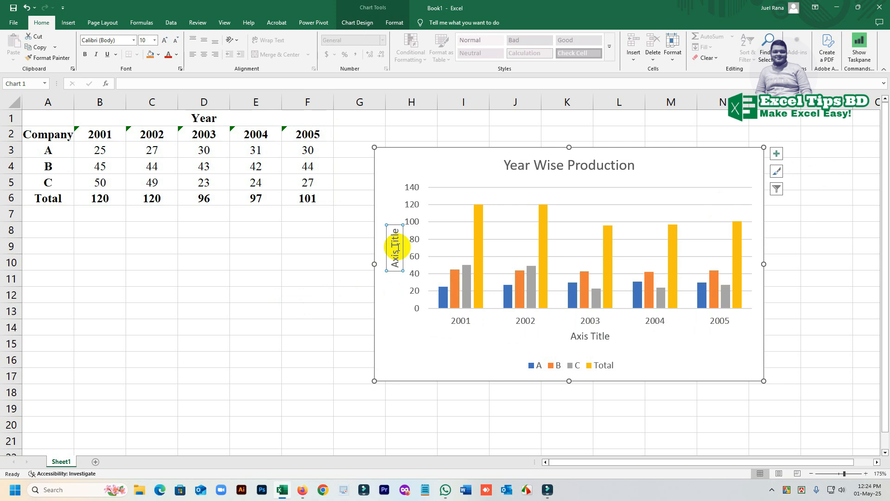
triple_click(397, 248)
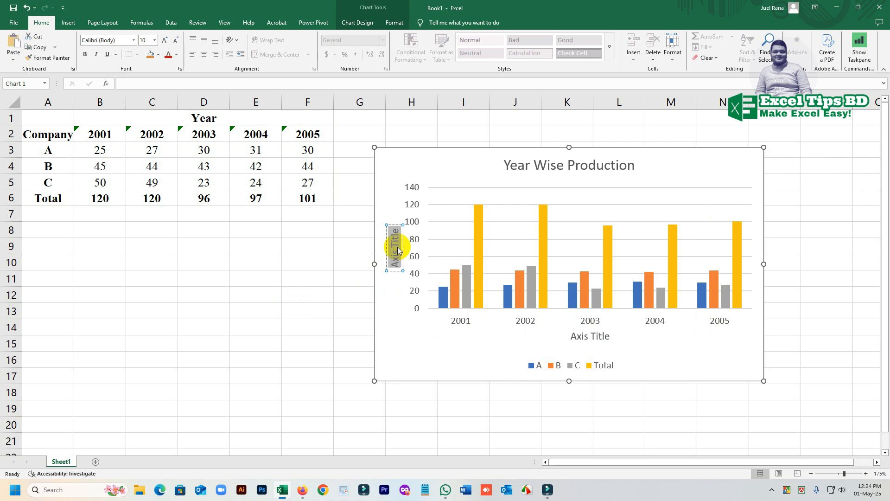
text(Pro)
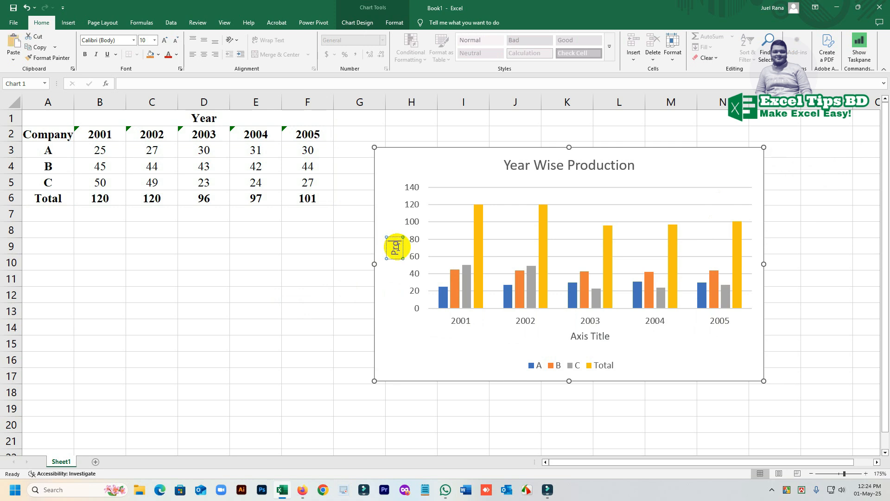
text(duction Unit)
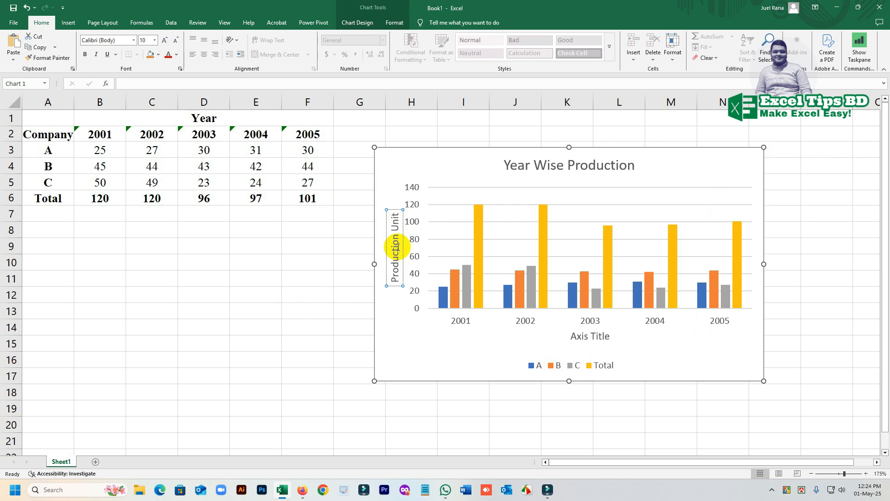
key(Escape)
key(Escape)
Step: Change the horizontal axis title to "Year"
click(596, 338)
triple_click(597, 338)
text(Year)
key(Escape)
key(Escape)
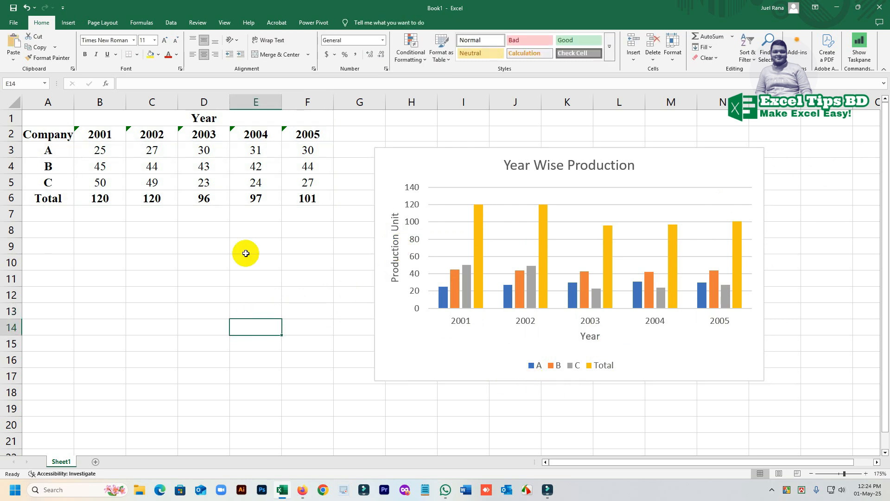
drag(49, 150, 306, 181)
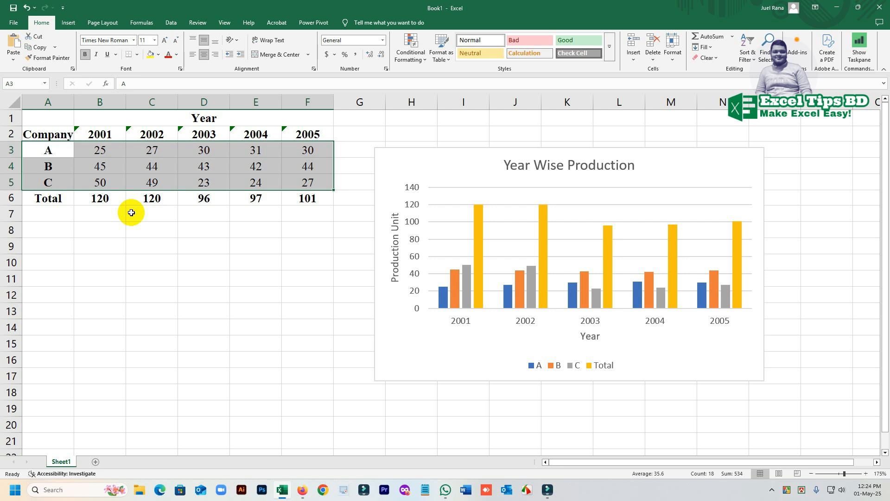
drag(46, 199, 315, 200)
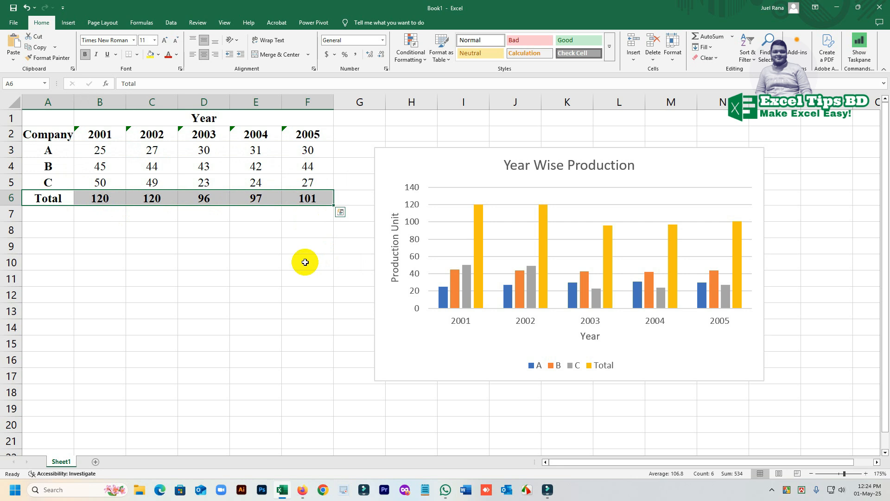
Step: Filter the Total series out of the chart so only companies A, B and C are plotted
click(662, 174)
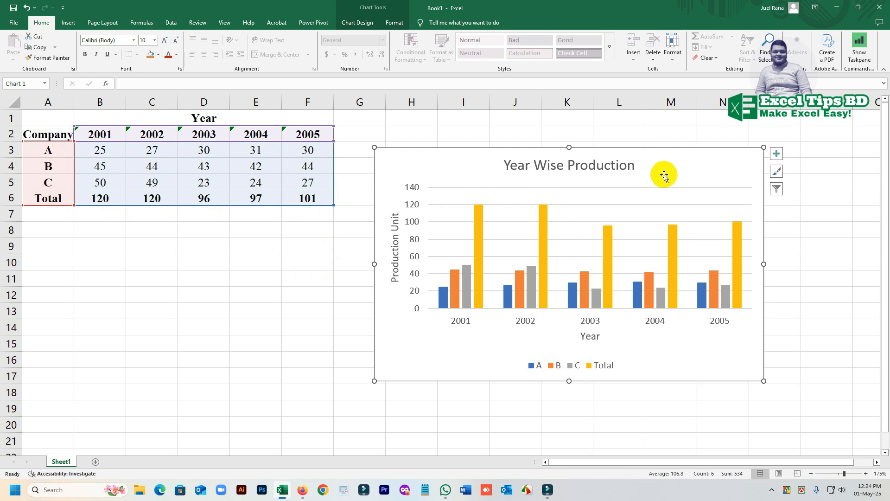
click(777, 191)
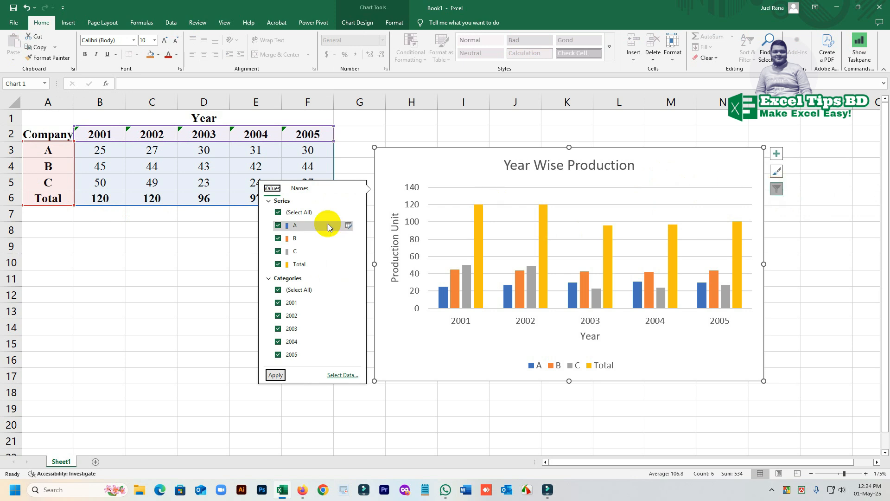
click(278, 265)
click(282, 378)
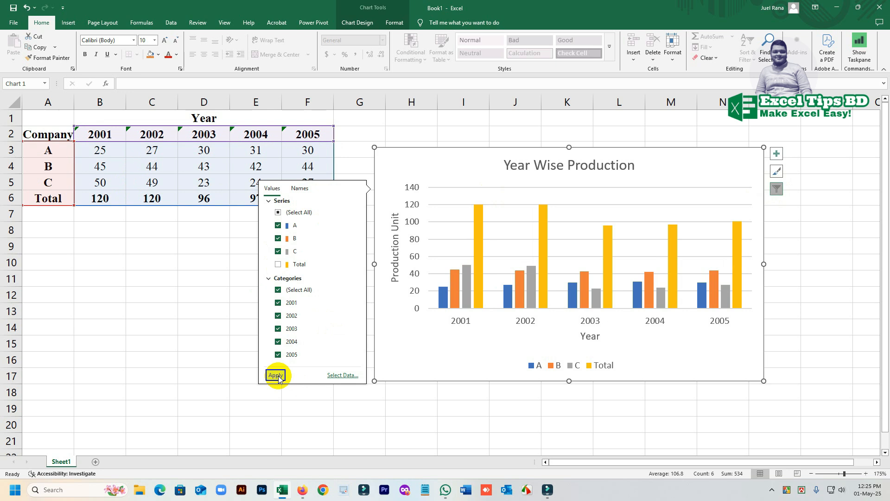
click(224, 297)
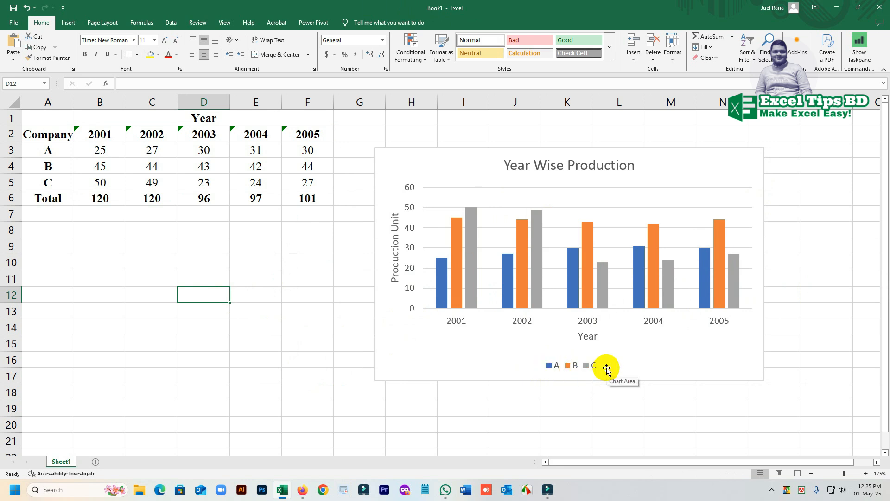
click(325, 262)
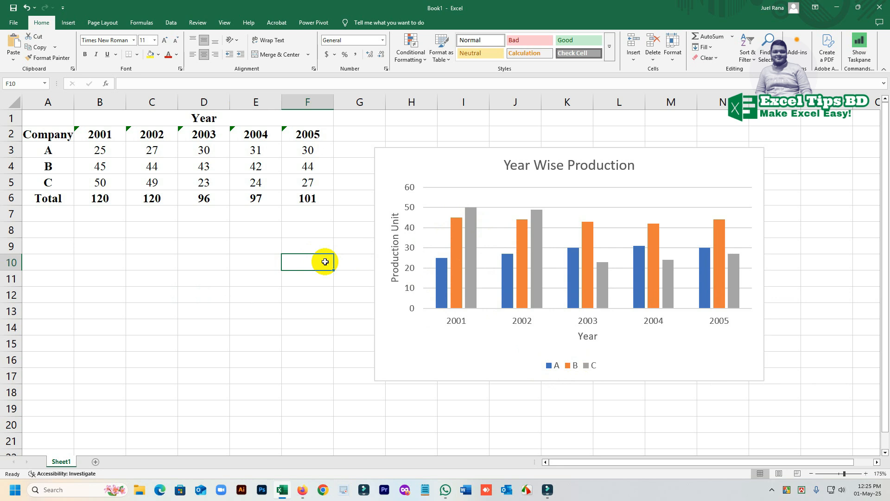
drag(60, 152, 288, 176)
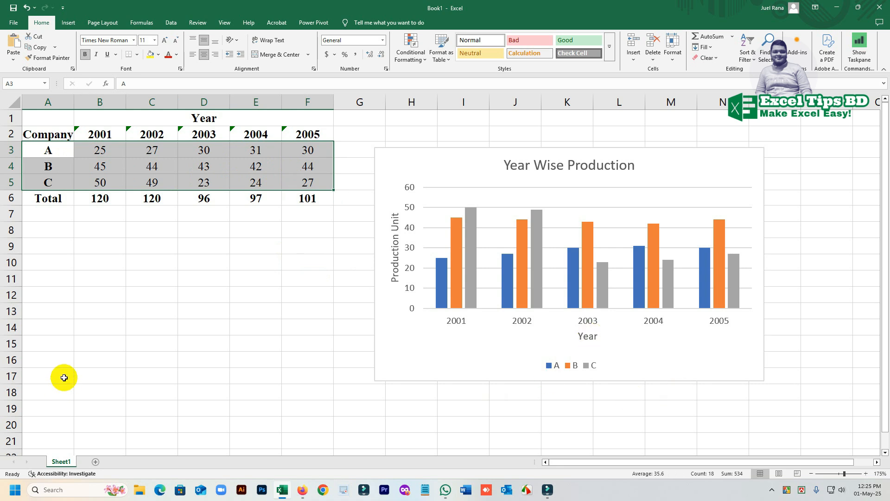
click(62, 314)
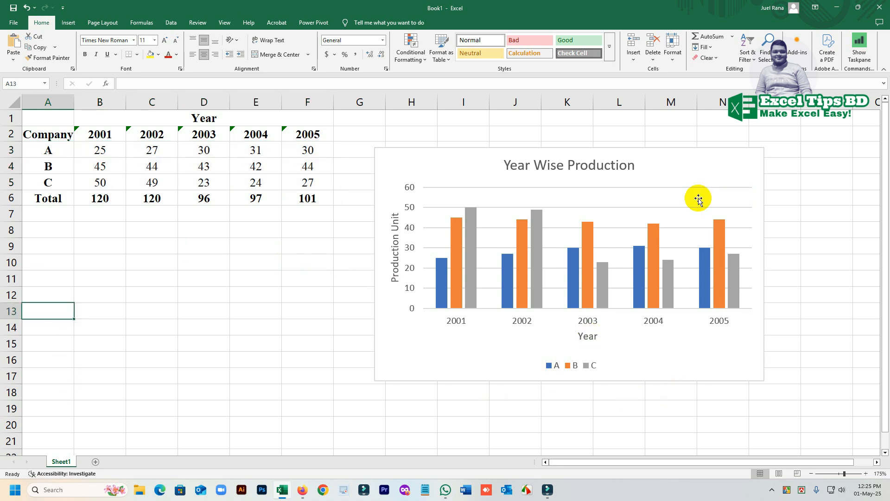
Step: Add a data table to the Year Wise Production chart and set it to show no legend keys
click(675, 174)
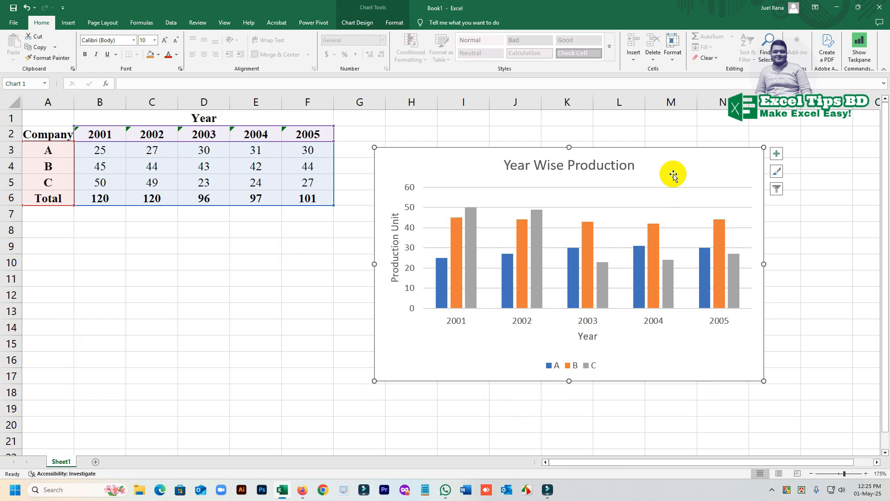
click(776, 154)
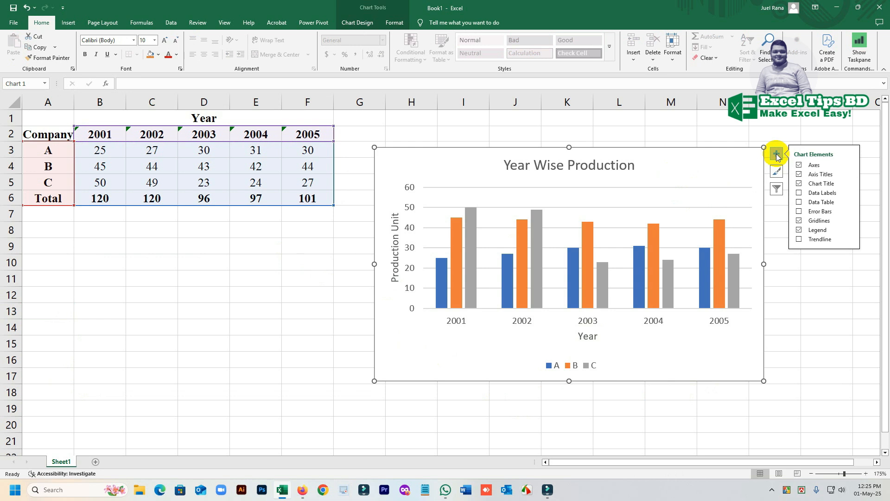
click(798, 203)
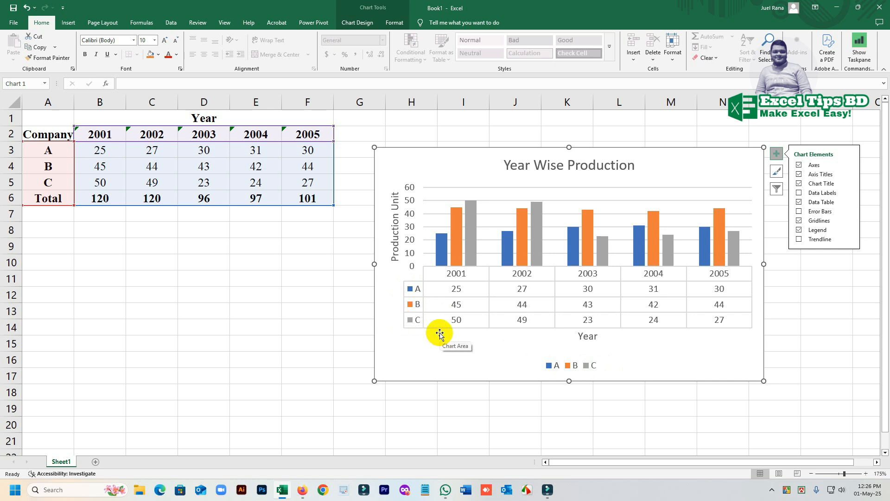
click(851, 203)
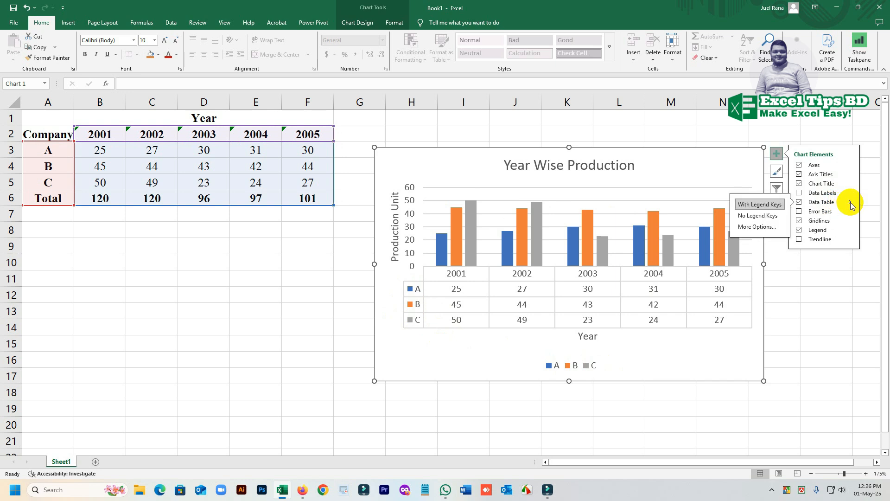
click(758, 216)
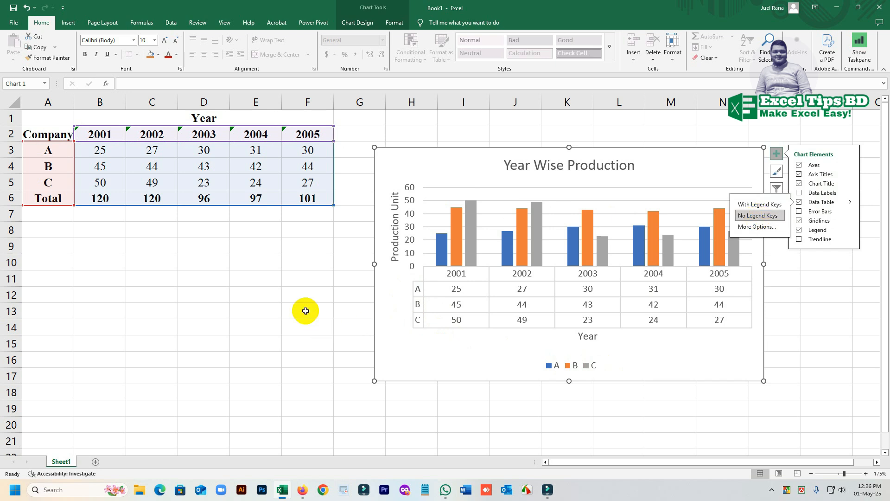
click(260, 297)
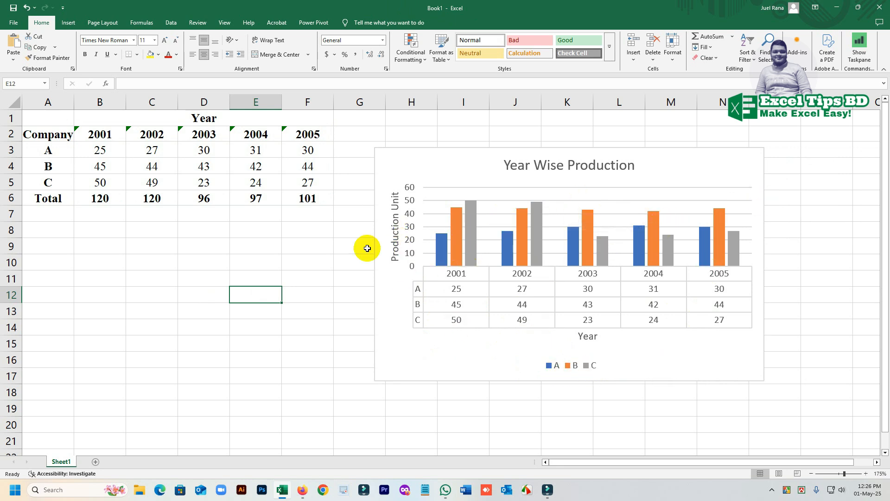
Step: Move the chart slightly closer to the source data, with its upper edge in row 3, and deselect it
click(536, 155)
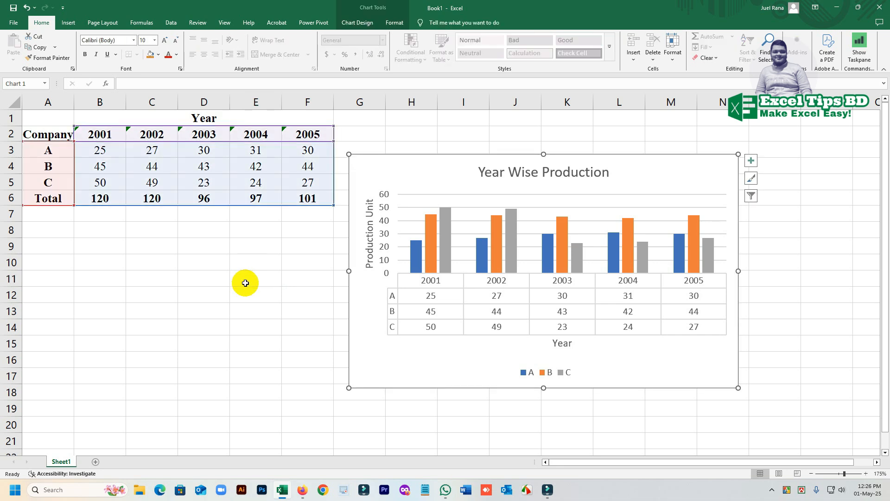
click(246, 283)
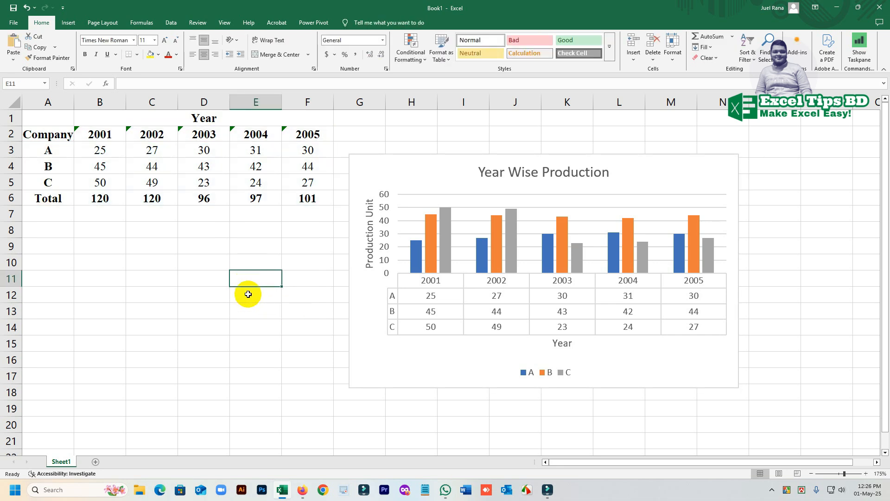